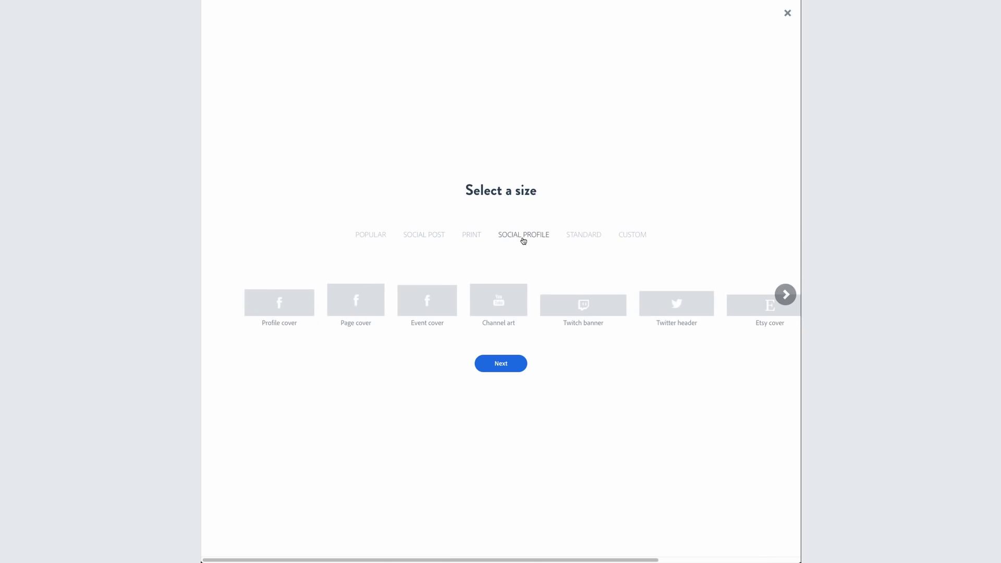
# Step: Create a custom 2560 × 2560 px square design and select its canvas background
pyautogui.click(621, 240)
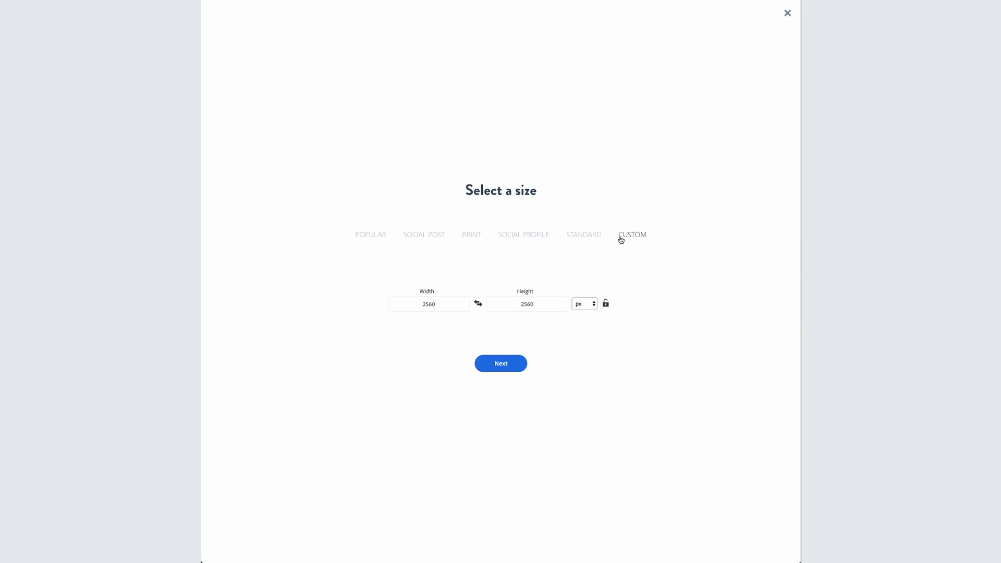
pyautogui.click(501, 363)
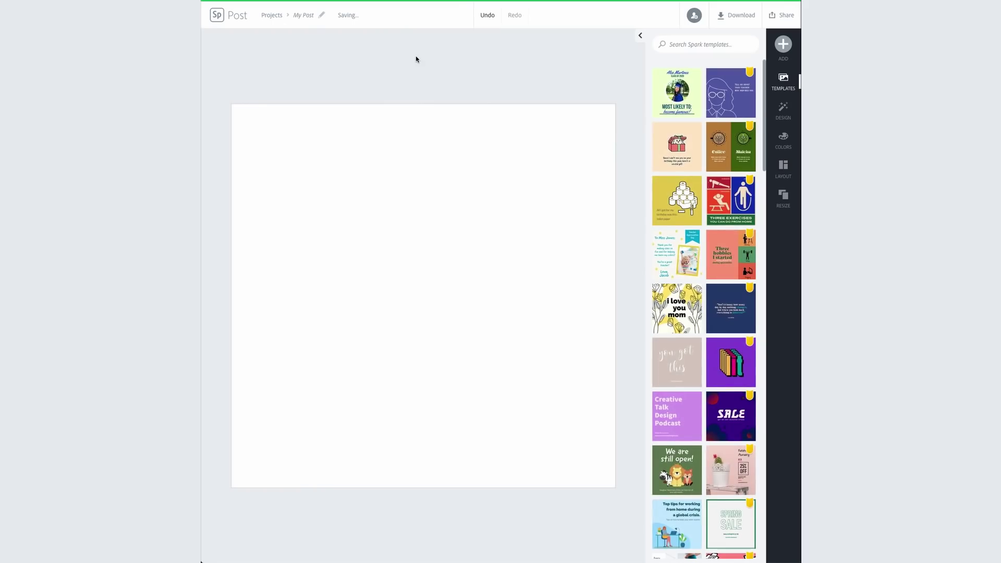
pyautogui.click(433, 153)
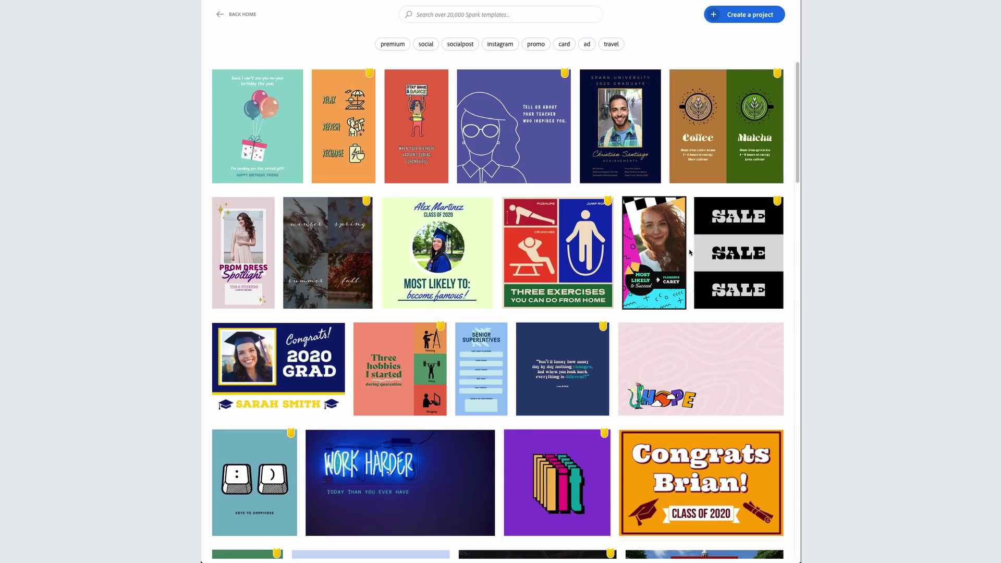
# Step: Try Quicksand, then an uppercase condensed font for the wordmark, and pick another colour style
pyautogui.scroll(-3, 690, 252)
pyautogui.scroll(-3, 690, 252)
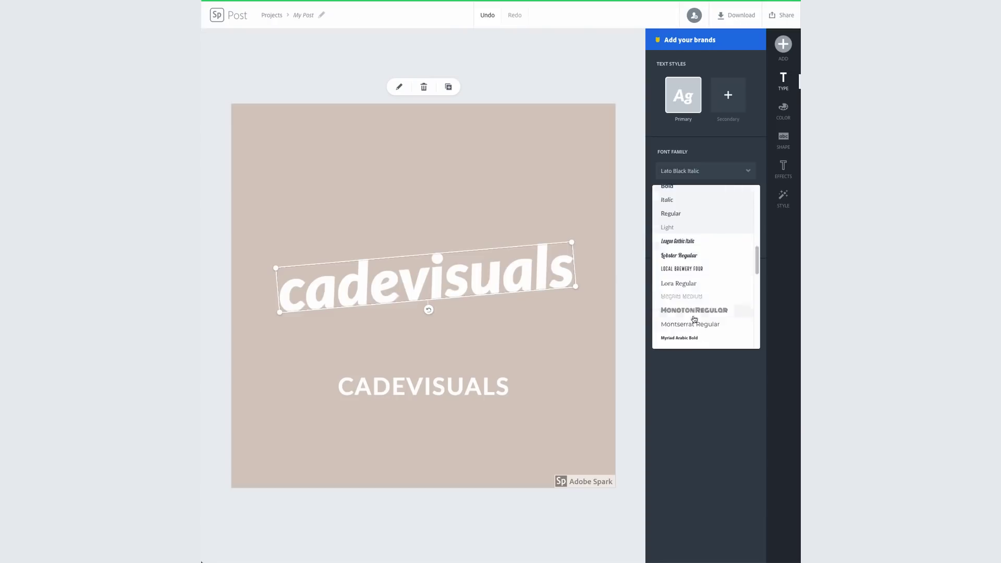
pyautogui.scroll(-5, 694, 313)
pyautogui.click(699, 293)
pyautogui.scroll(-5, 698, 271)
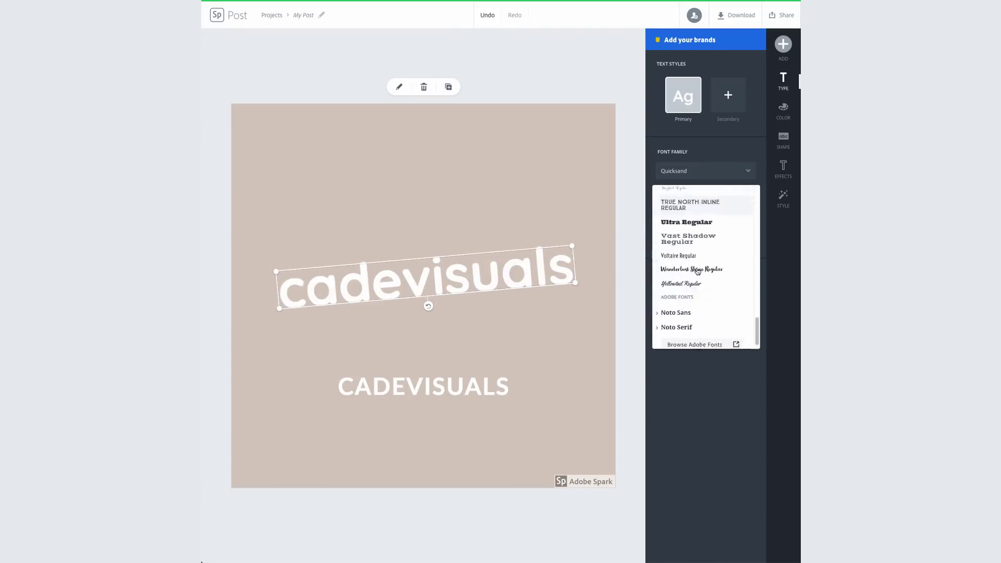
pyautogui.scroll(5, 698, 271)
pyautogui.click(697, 273)
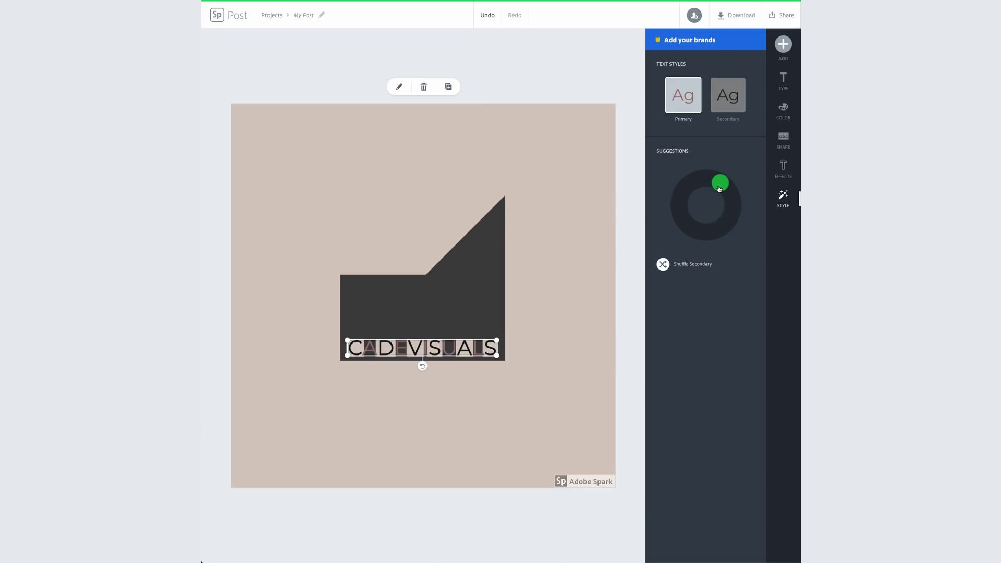
pyautogui.moveTo(720, 189); pyautogui.dragTo(716, 187)
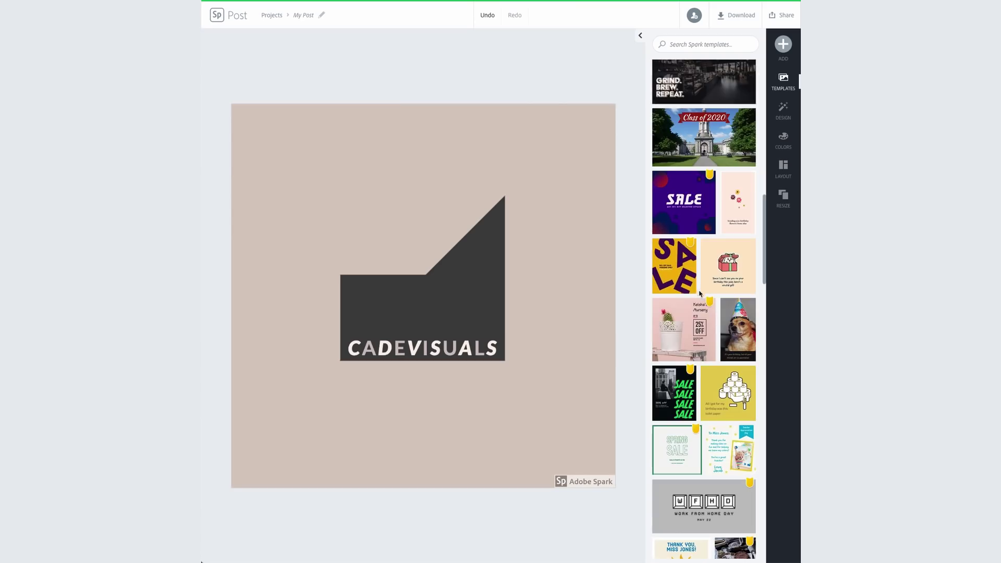
pyautogui.scroll(-5, 700, 297)
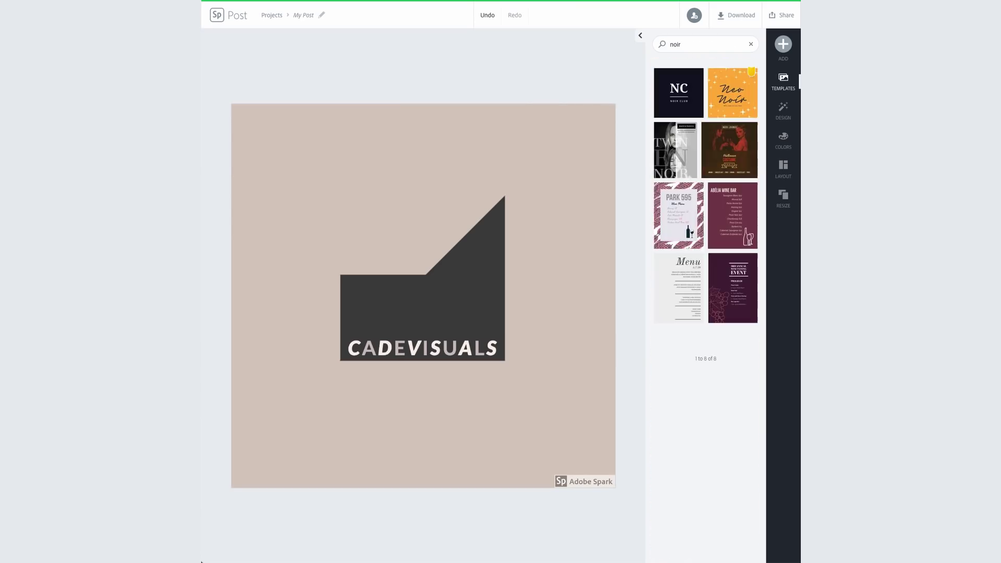
# Step: Apply the Noir Club template and set the cadevisuals text in Lora at a smaller size
pyautogui.click(691, 89)
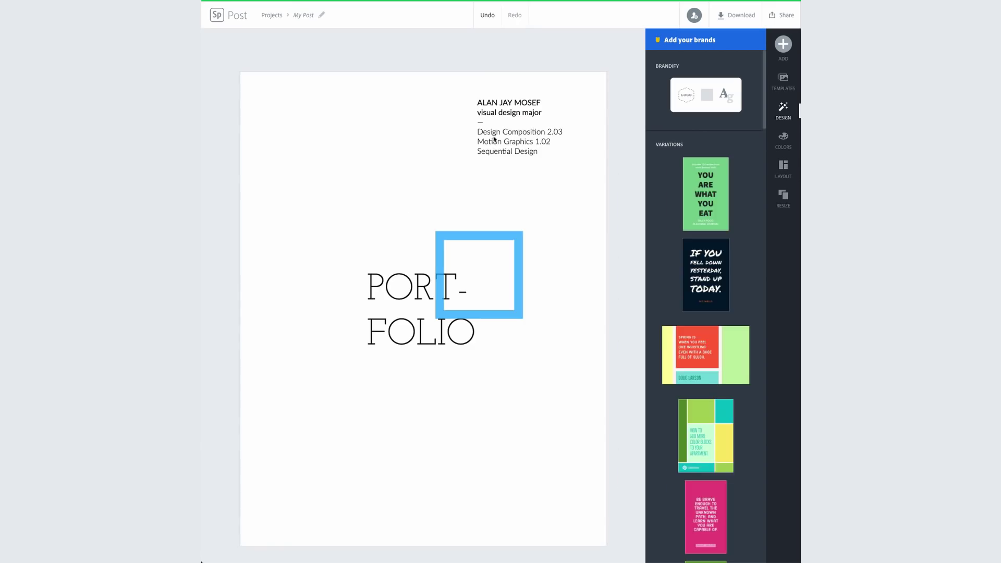
pyautogui.click(494, 140)
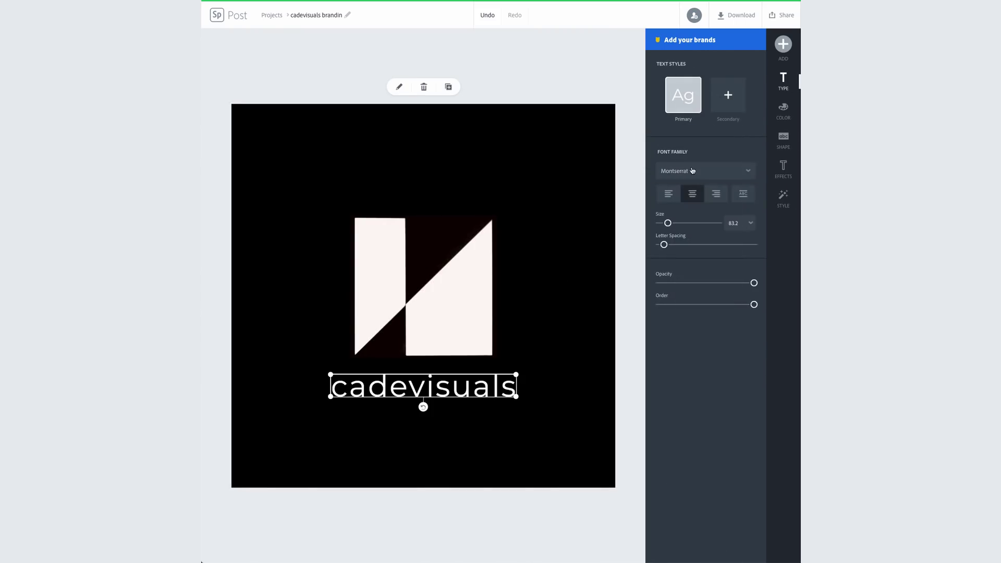
pyautogui.click(693, 170)
pyautogui.scroll(2, 689, 245)
pyautogui.click(689, 221)
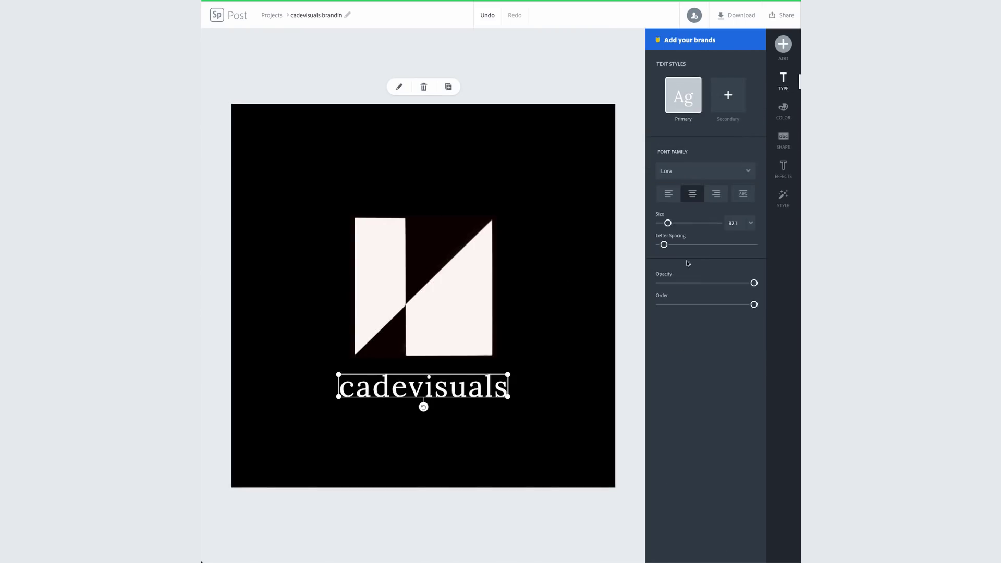
pyautogui.moveTo(667, 223); pyautogui.dragTo(666, 224)
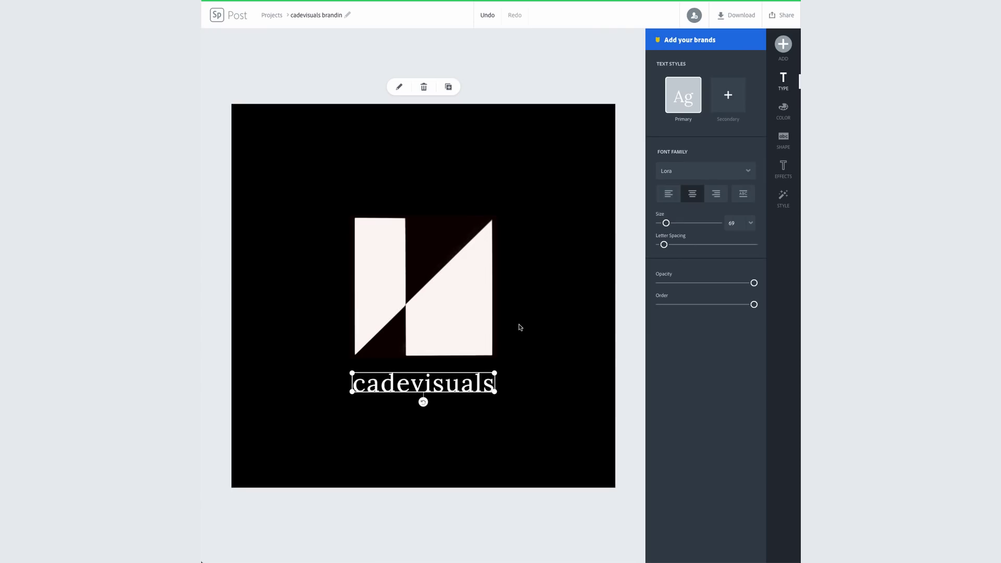
pyautogui.click(533, 392)
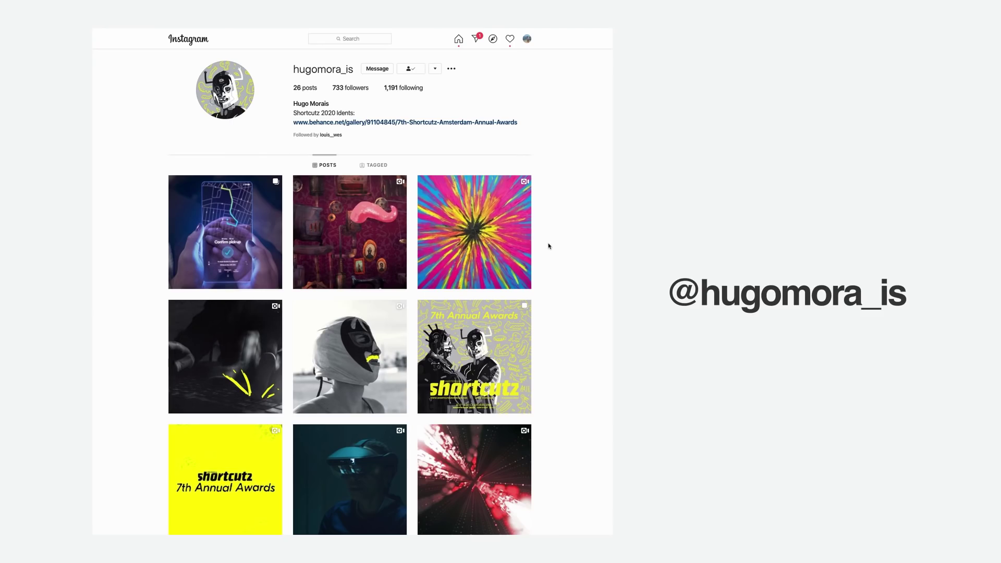
pyautogui.scroll(-3, 548, 246)
pyautogui.scroll(-3, 548, 246)
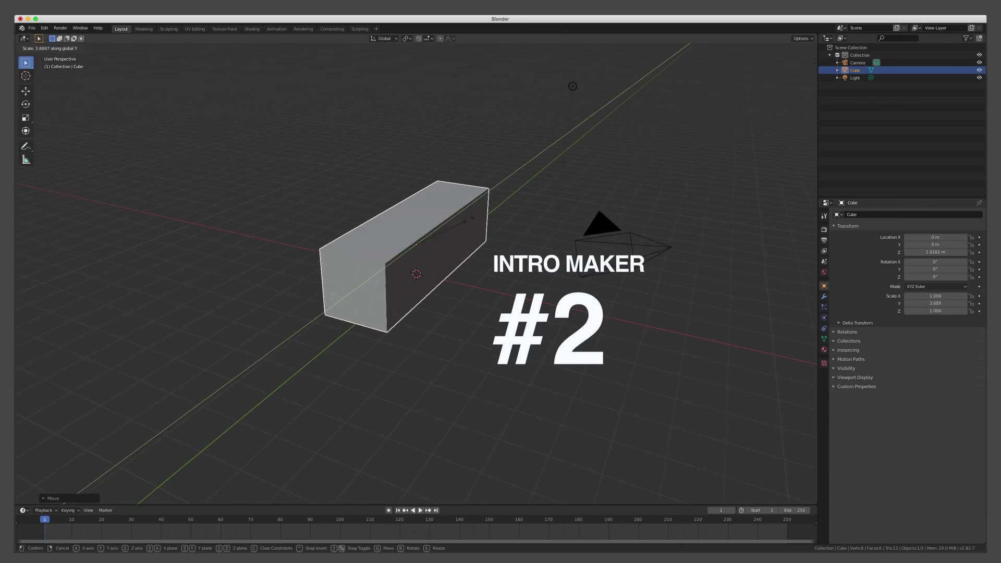
# Step: Duplicate the cube along the X axis and reframe the camera on the scene
pyautogui.hotkey('shift', 'd')
pyautogui.press('x')
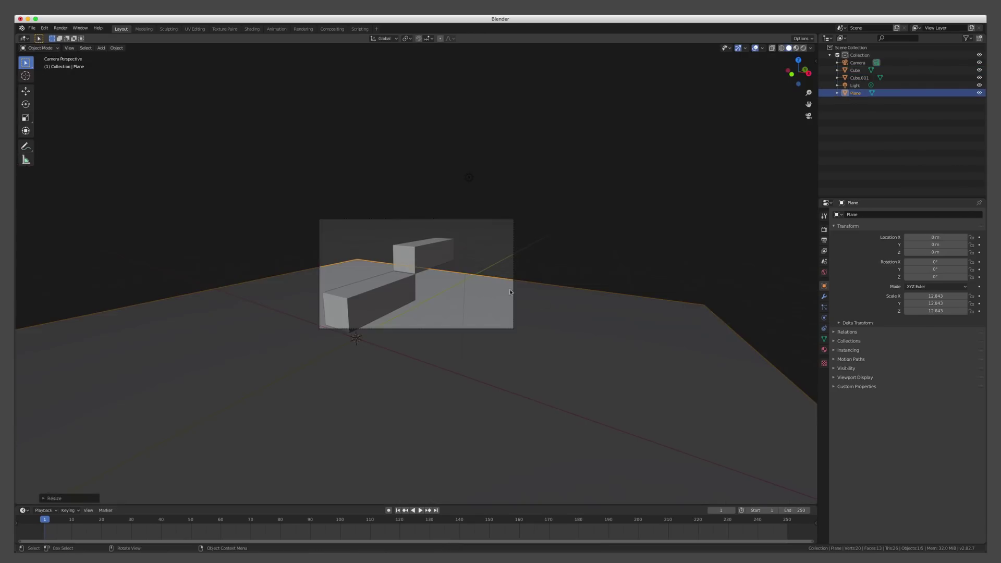
pyautogui.click(447, 219)
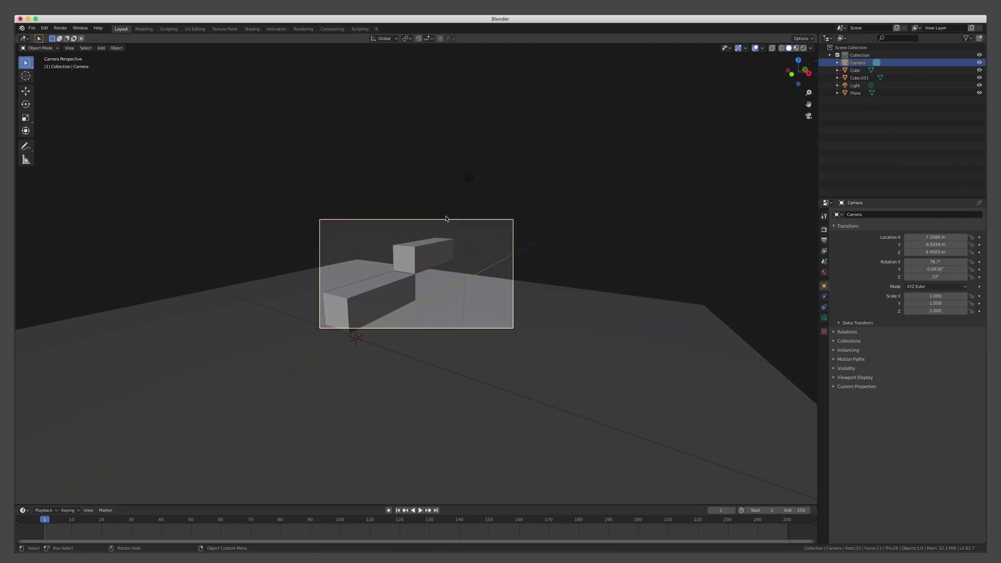
pyautogui.click(456, 212)
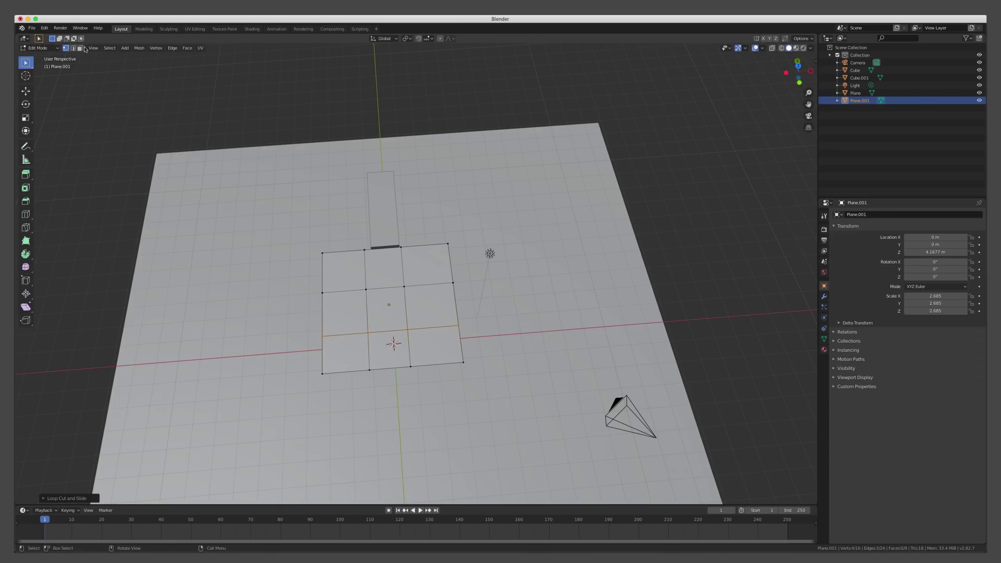
# Step: Delete the grid plane's centre face to open a square hole
pyautogui.click(367, 303)
pyautogui.press('x')
pyautogui.click(393, 298)
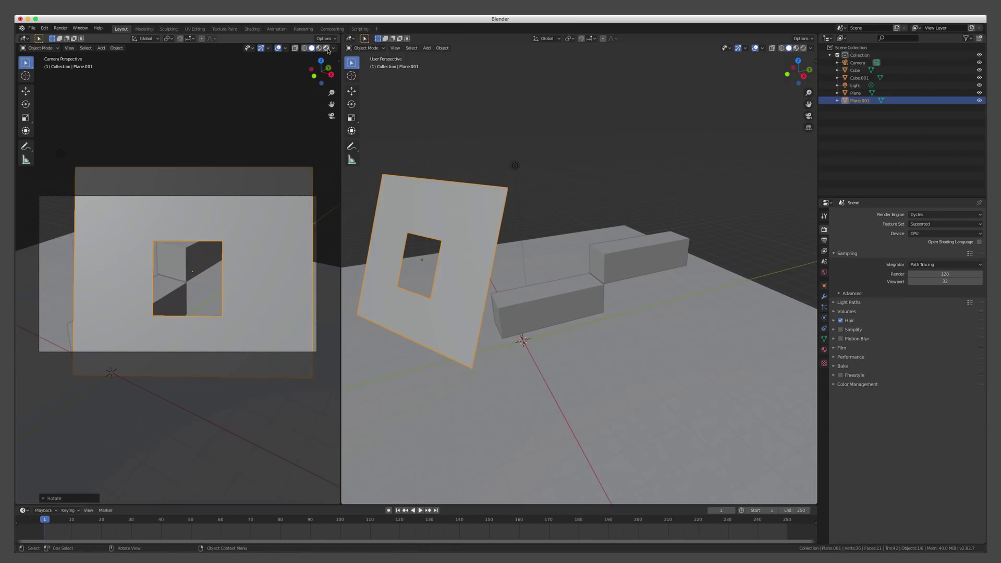
# Step: Preview the camera view in Rendered shading and nudge the light slightly
pyautogui.click(515, 165)
pyautogui.click(326, 48)
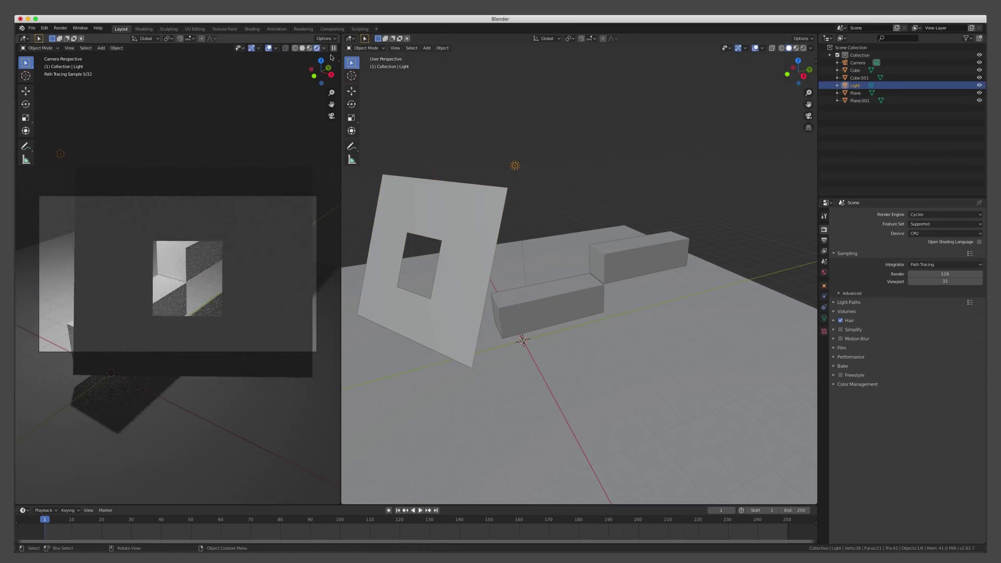
pyautogui.press('g')
pyautogui.click(524, 237)
# Step: Set the World strength to 0 so only the light illuminates the scene
pyautogui.click(823, 271)
pyautogui.moveTo(944, 269); pyautogui.dragTo(934, 270)
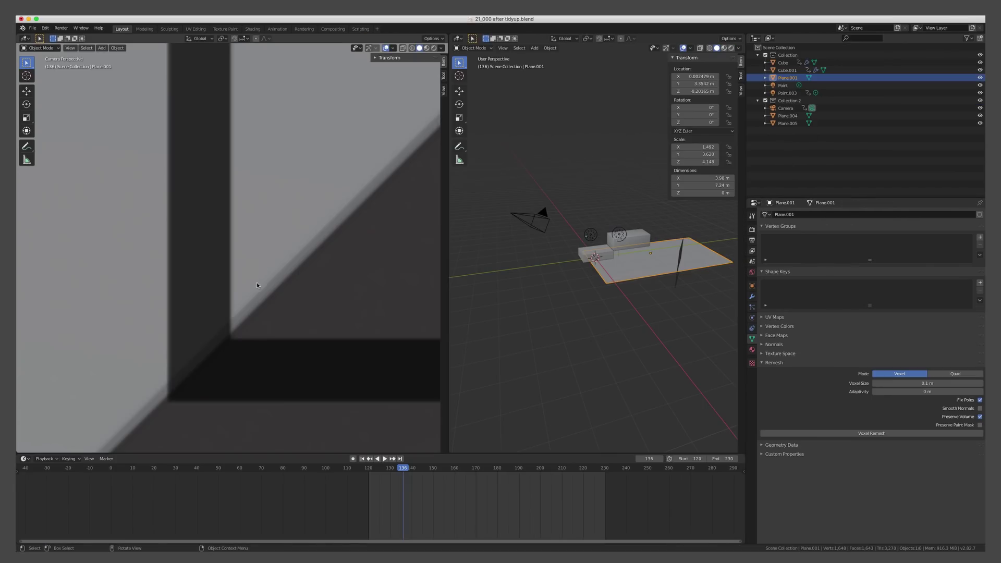
pyautogui.click(268, 257)
# Step: Frame Cube.001 in the Front orthographic view
pyautogui.press('KP_Decimal')
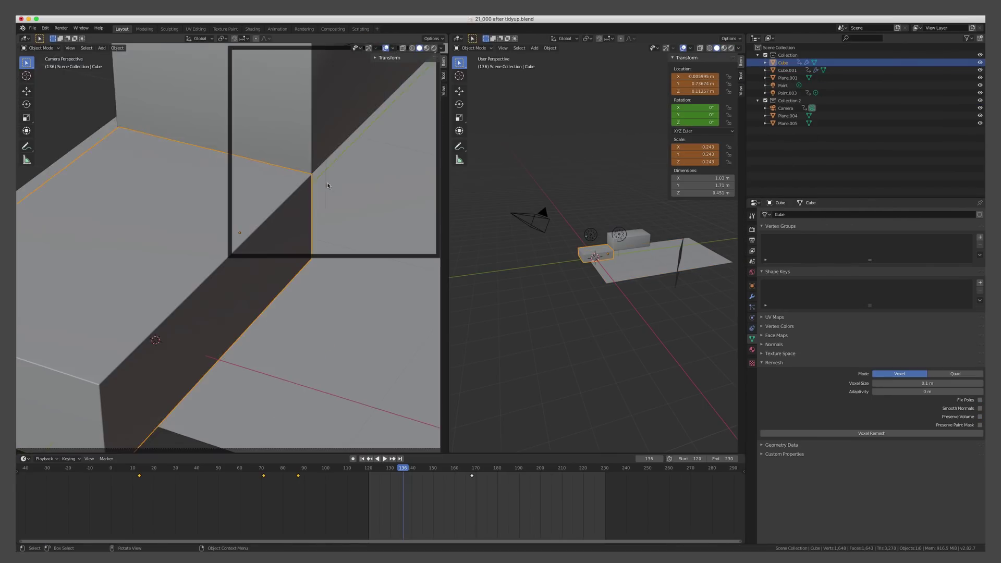
pyautogui.scroll(3, 293, 215)
pyautogui.press('KP_1')
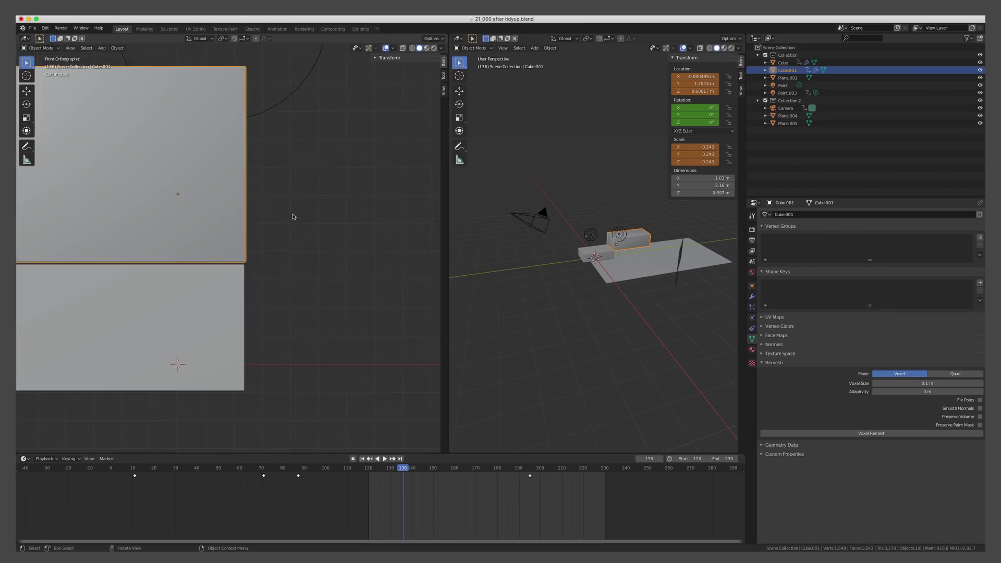
pyautogui.scroll(2, 293, 215)
pyautogui.keyDown('shift'); pyautogui.moveTo(234, 230); pyautogui.dragTo(251, 197, button='middle'); pyautogui.keyUp('shift')
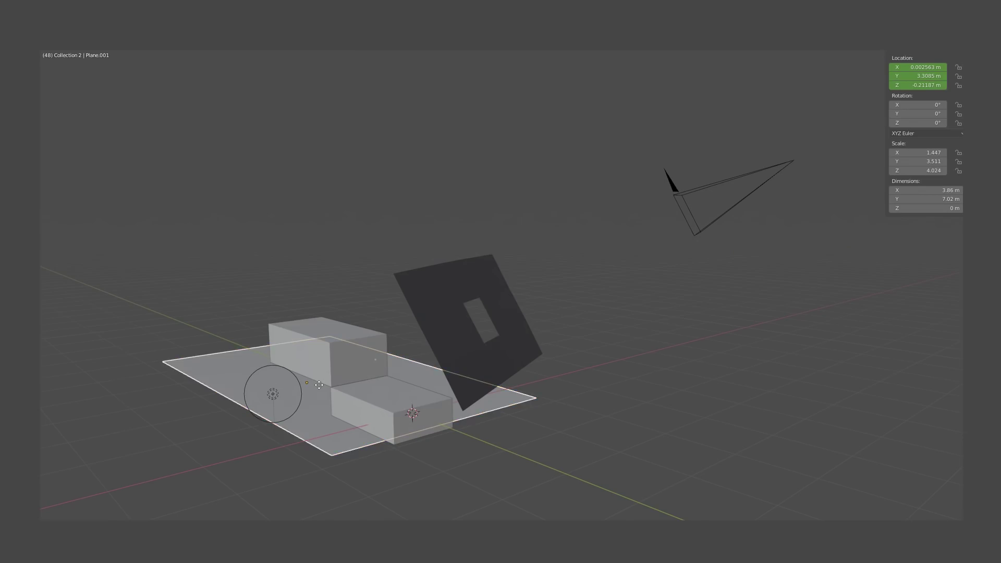
# Step: Move the point light beside the two blocks, leaving the window plane in place
pyautogui.press('g')
pyautogui.press('z')
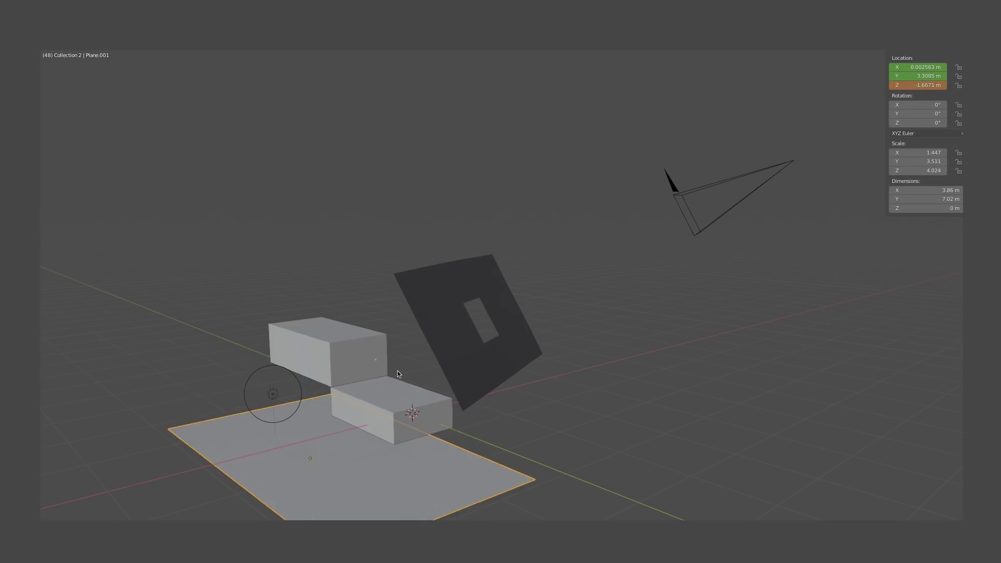
pyautogui.rightClick(144, 395)
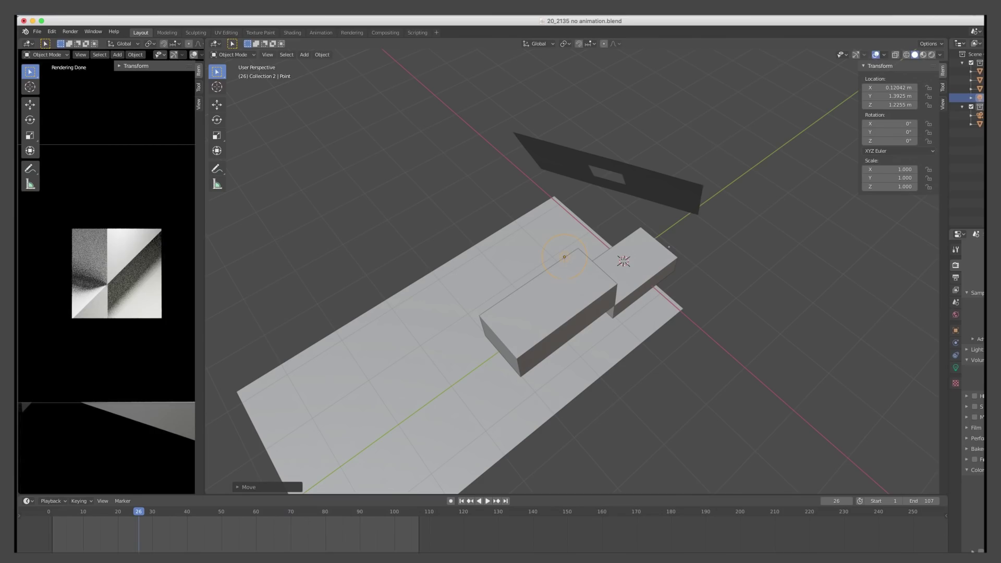
pyautogui.press('g')
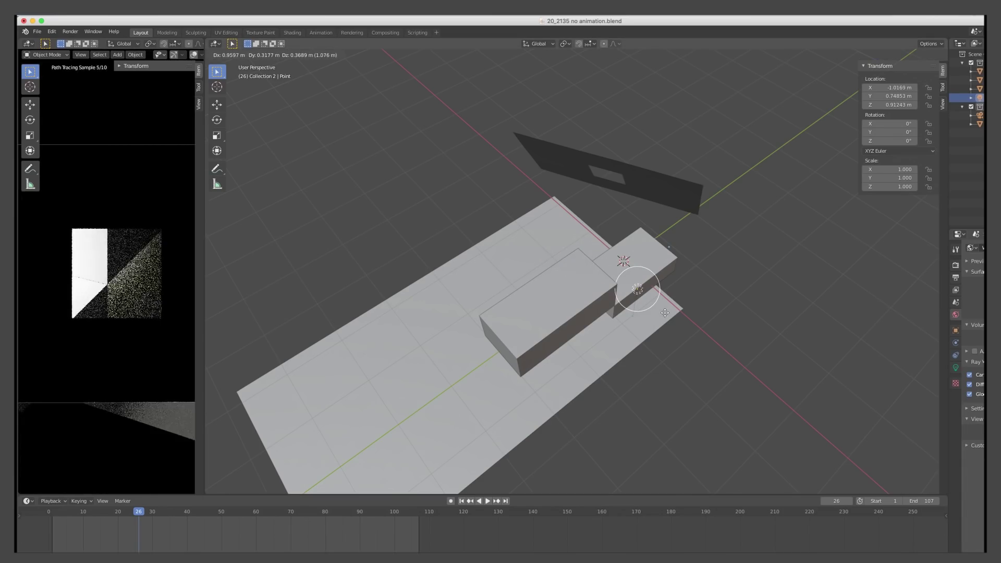
pyautogui.click(716, 350)
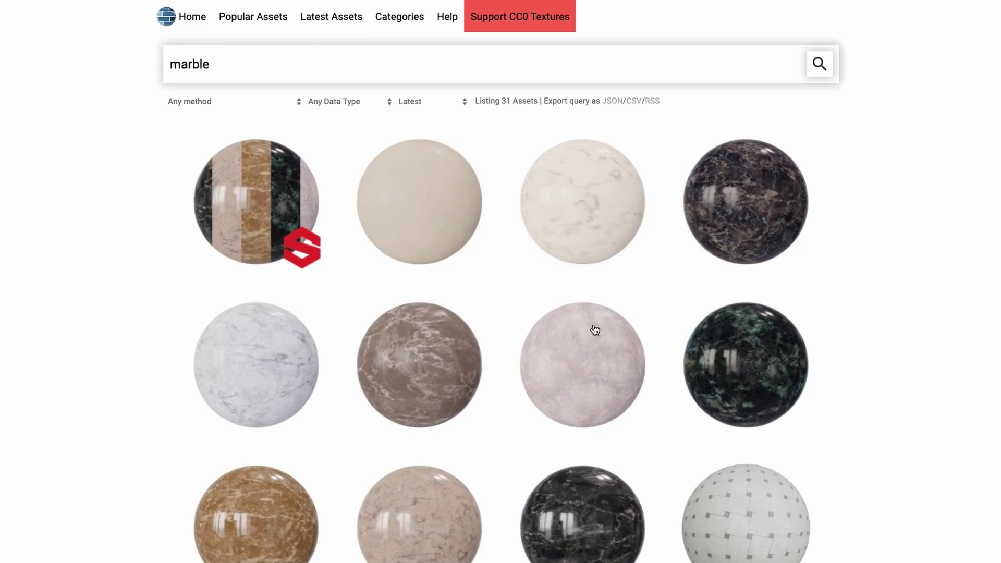
# Step: Scroll through the marble material results on CC0 Textures
pyautogui.scroll(-5, 570, 269)
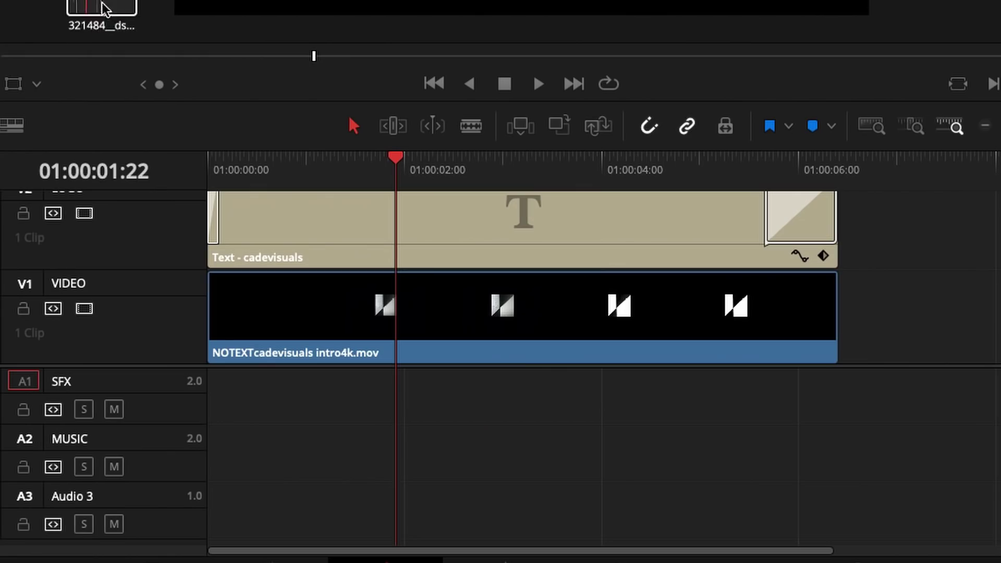
# Step: Place the scraping-stone .wav on track A1 SFX at 01:00:00:00 and return the playhead home
pyautogui.moveTo(293, 263); pyautogui.dragTo(361, 459)
pyautogui.moveTo(232, 386); pyautogui.dragTo(233, 385)
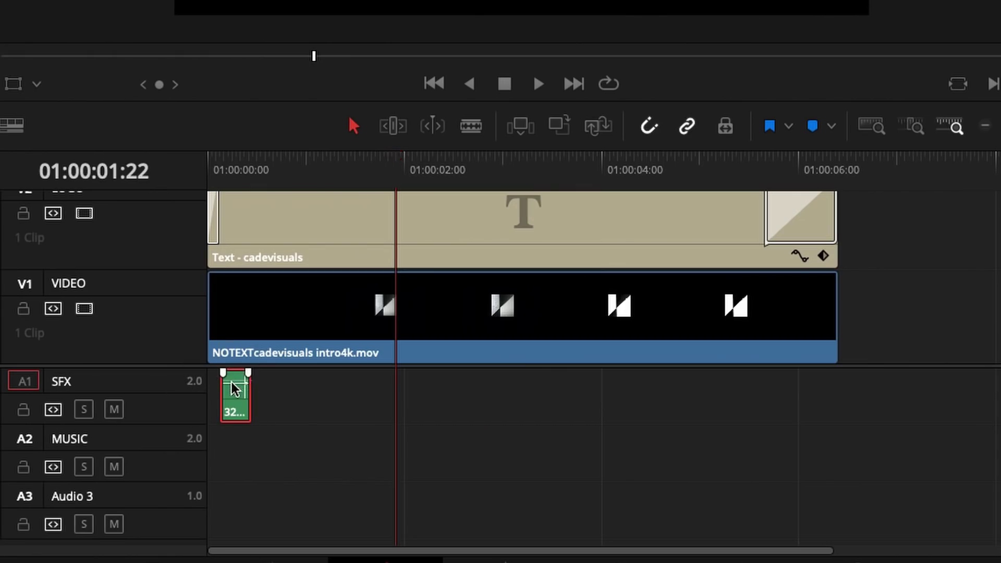
pyautogui.press('Home')
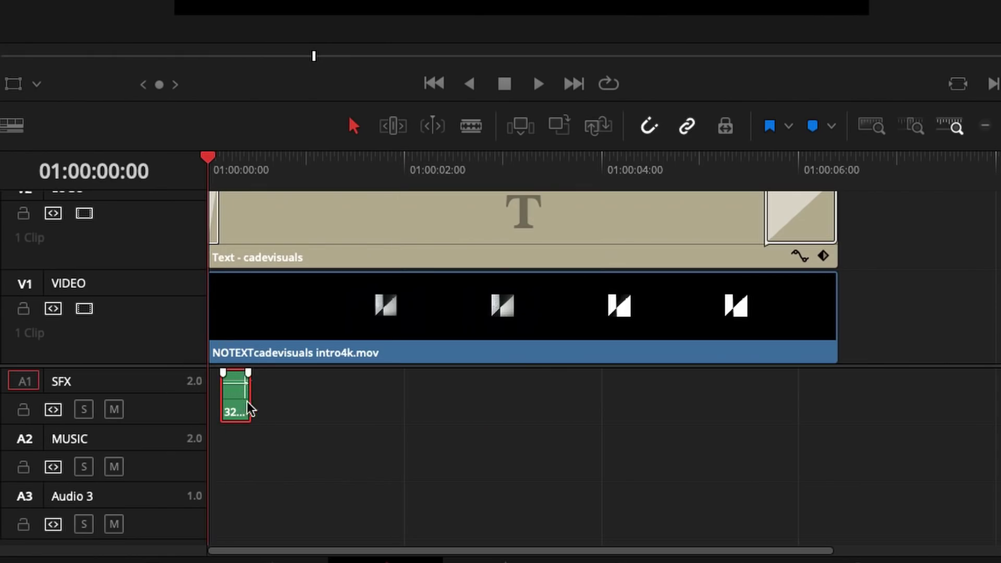
pyautogui.keyDown('ctrl'); pyautogui.scroll(1, 249, 410); pyautogui.keyUp('ctrl')
pyautogui.keyDown('ctrl'); pyautogui.scroll(1, 256, 406); pyautogui.keyUp('ctrl')
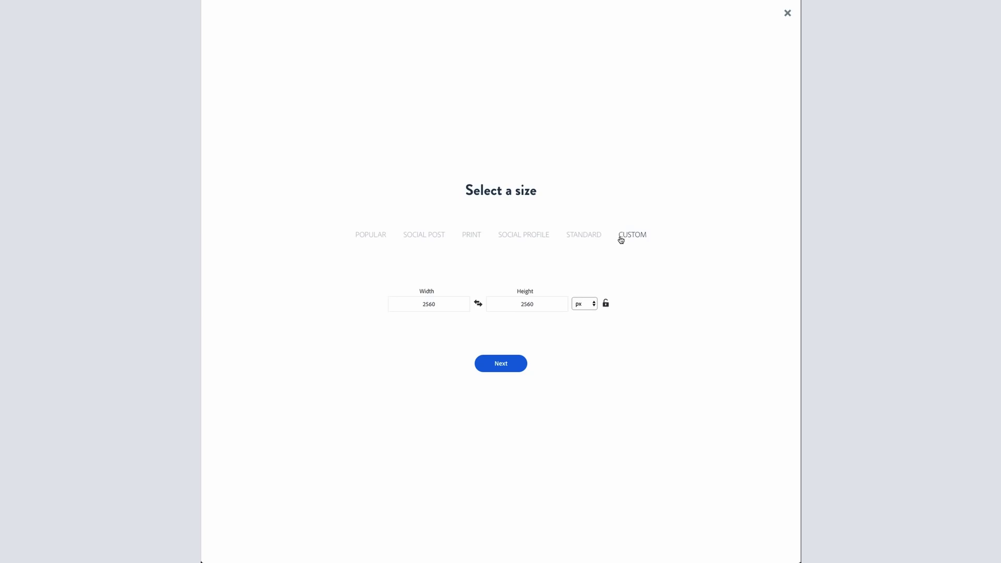
# Step: Create the 2560 × 2560 px custom post, select its canvas background, and scroll the templates
pyautogui.click(501, 363)
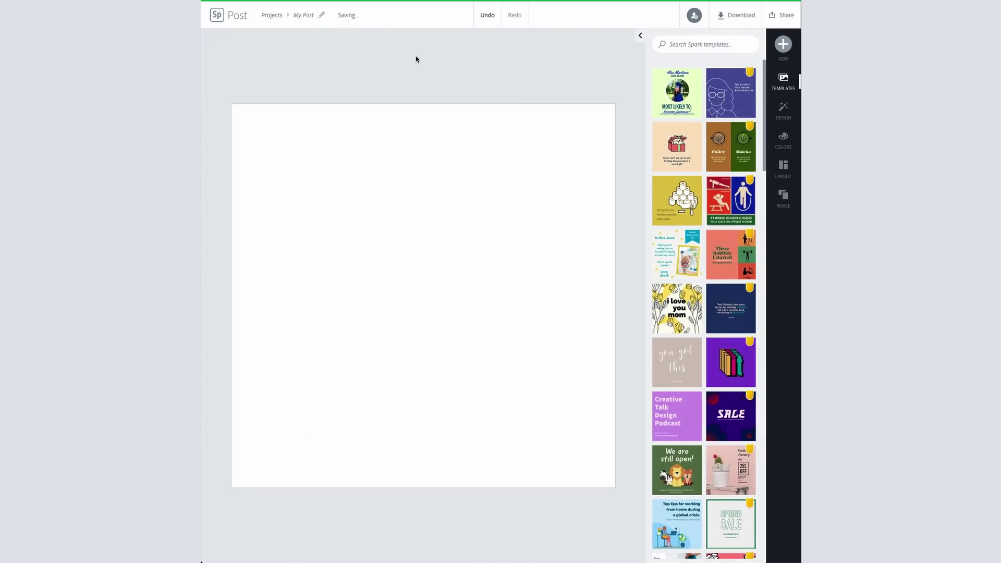
pyautogui.click(432, 153)
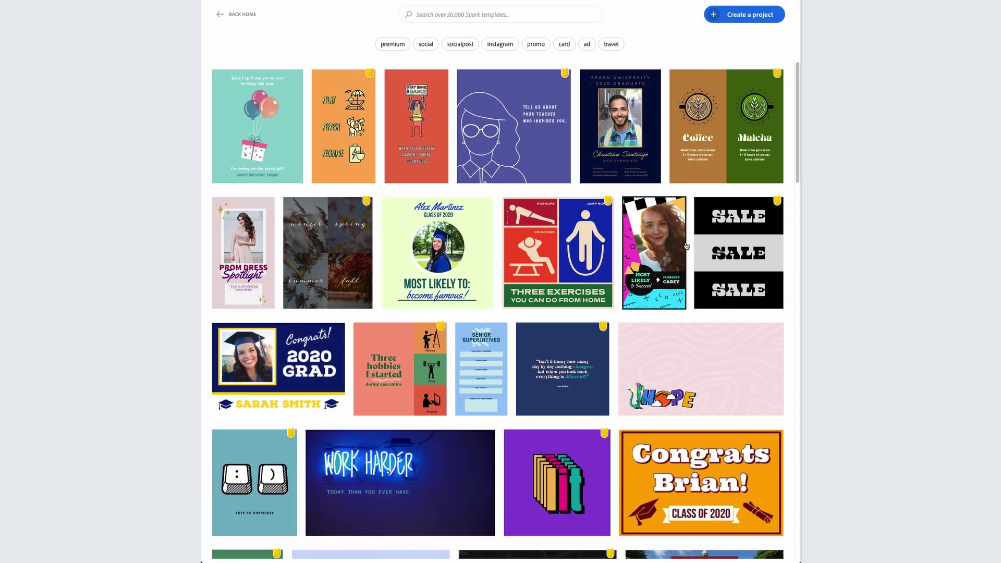
pyautogui.scroll(-3, 687, 246)
pyautogui.scroll(-6, 688, 277)
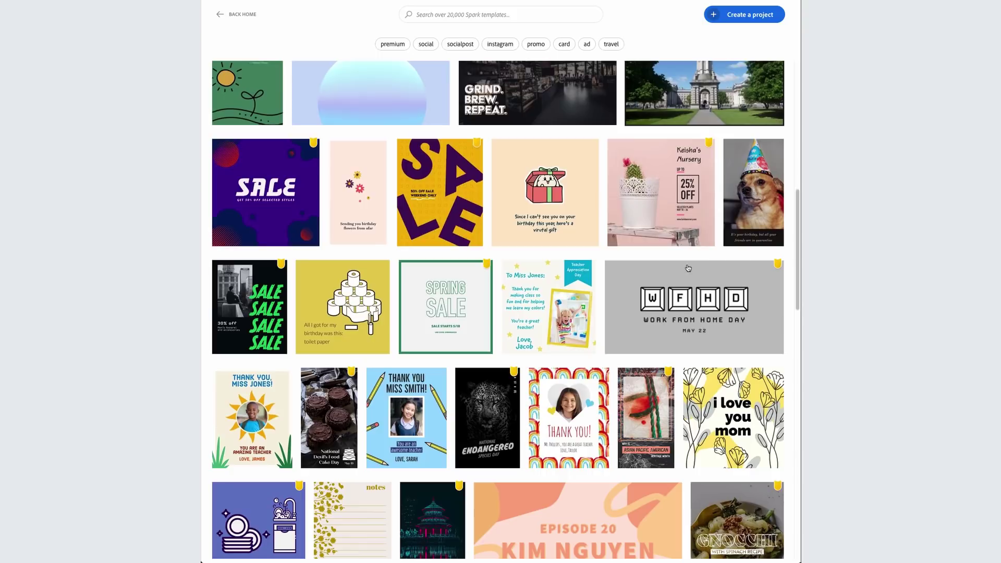